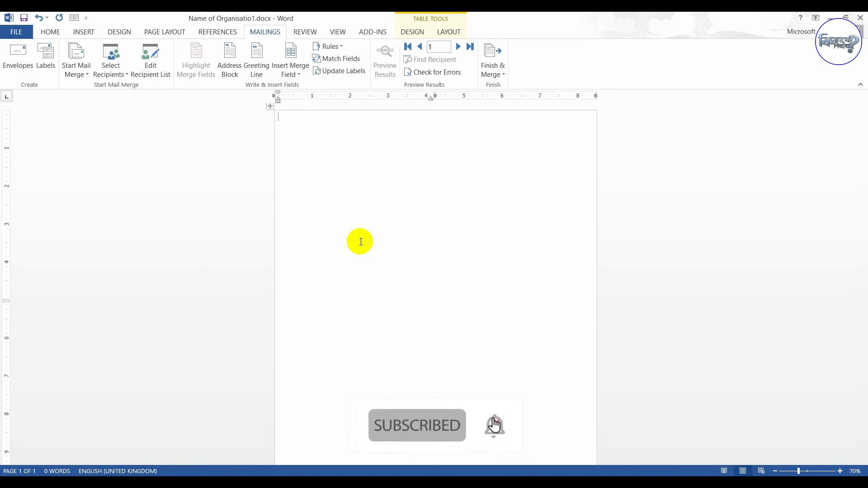
- Undo the last document change and update the labels so the first student card is copied into every cell
{"action": "key", "text": "ctrl+z"}
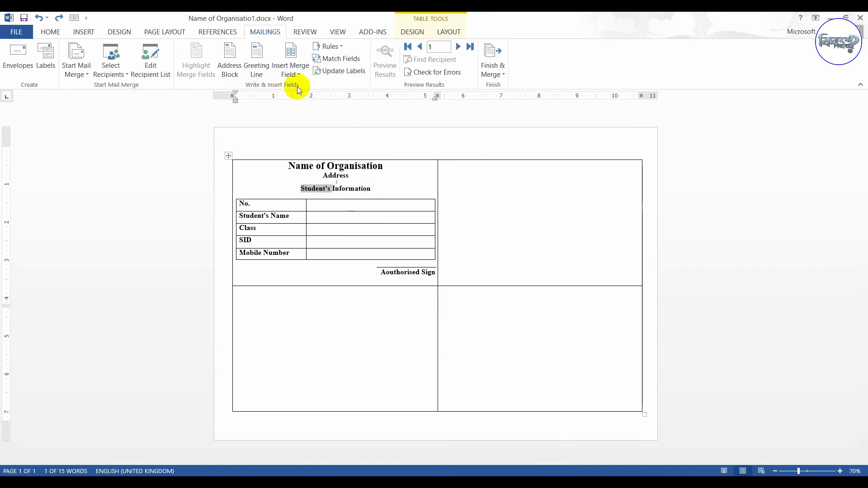
{"action": "left_click", "coordinate": [336, 74]}
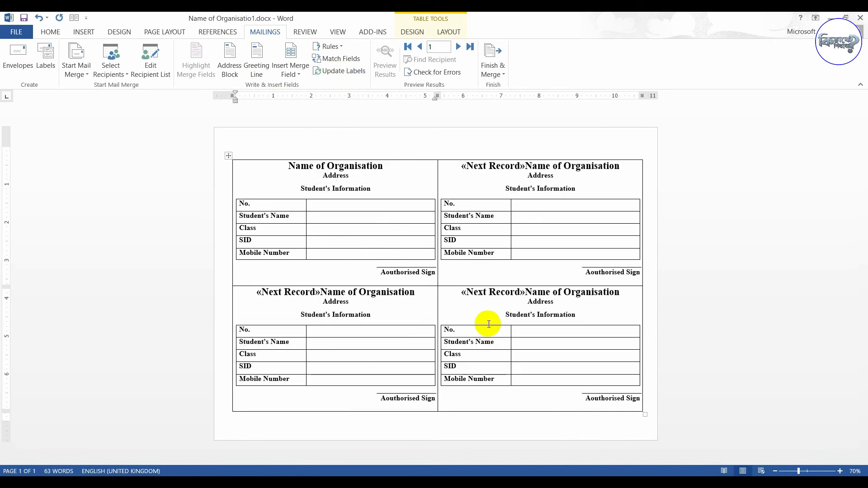
{"action": "left_click_drag", "start_coordinate": [267, 165], "coordinate": [431, 273]}
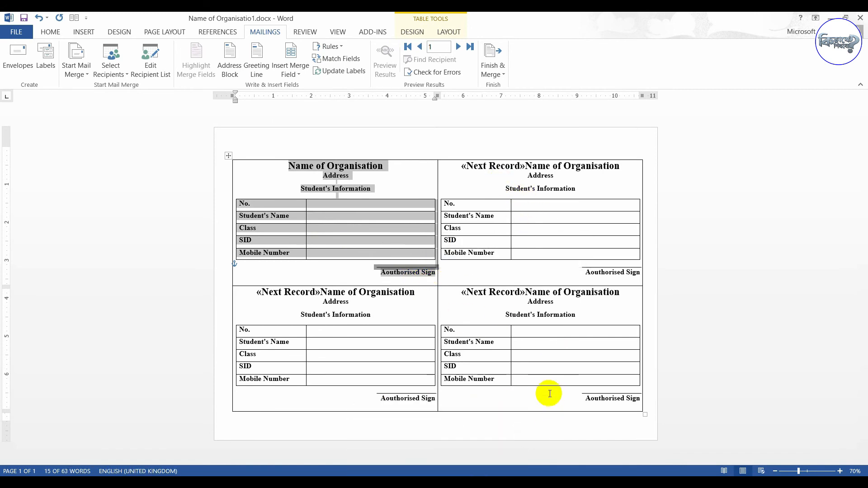
{"action": "left_click", "coordinate": [367, 243]}
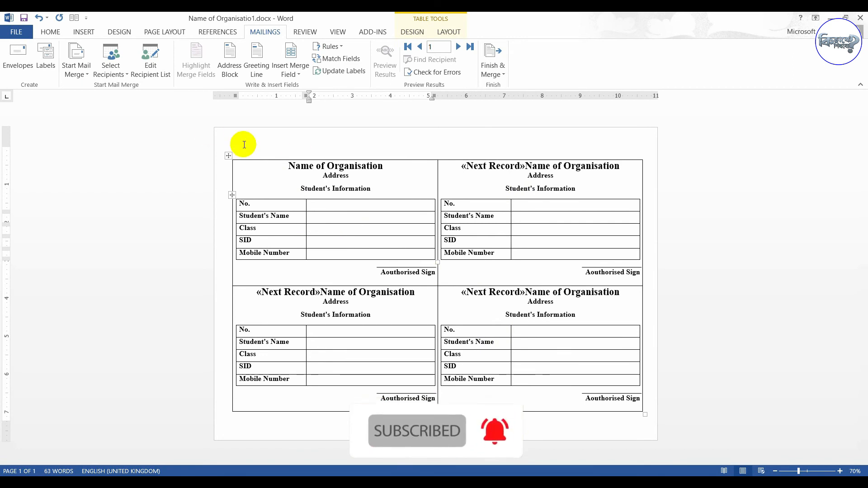
- Connect account_student_fees_table.xlsx from the 2022 folder as the existing recipient list, using the account_student_fees_table$ sheet with column headers
{"action": "left_click", "coordinate": [110, 75]}
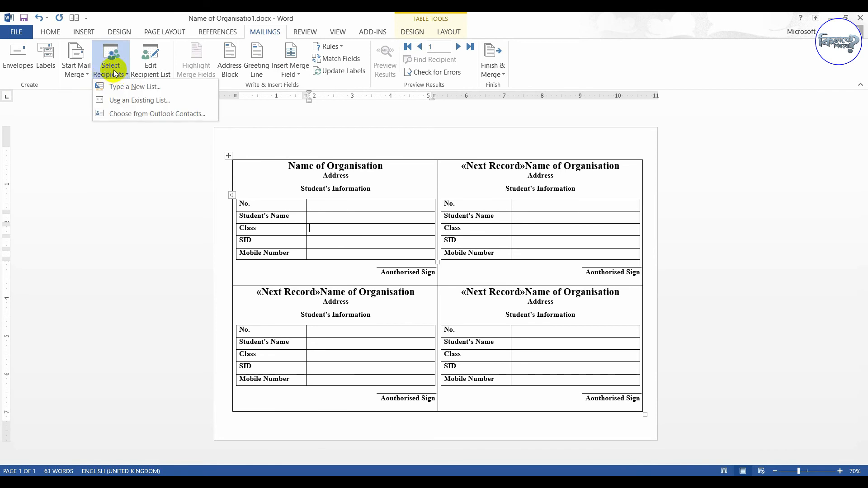
{"action": "left_click", "coordinate": [128, 102]}
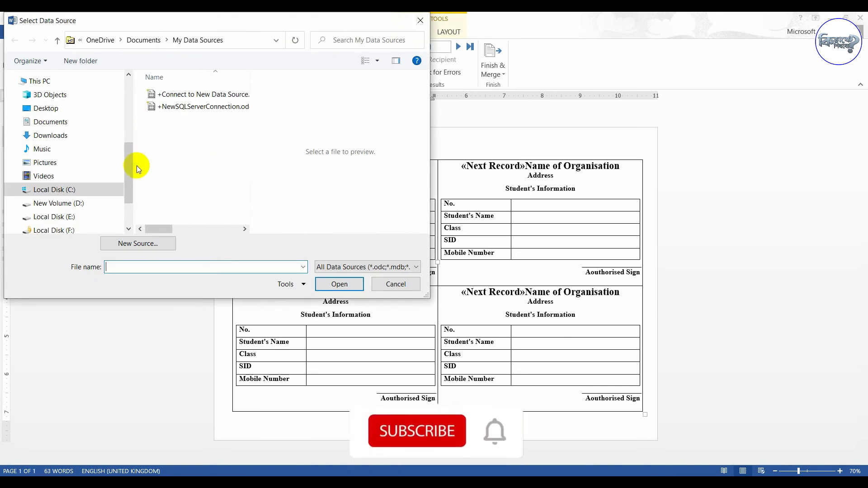
{"action": "left_click", "coordinate": [68, 219]}
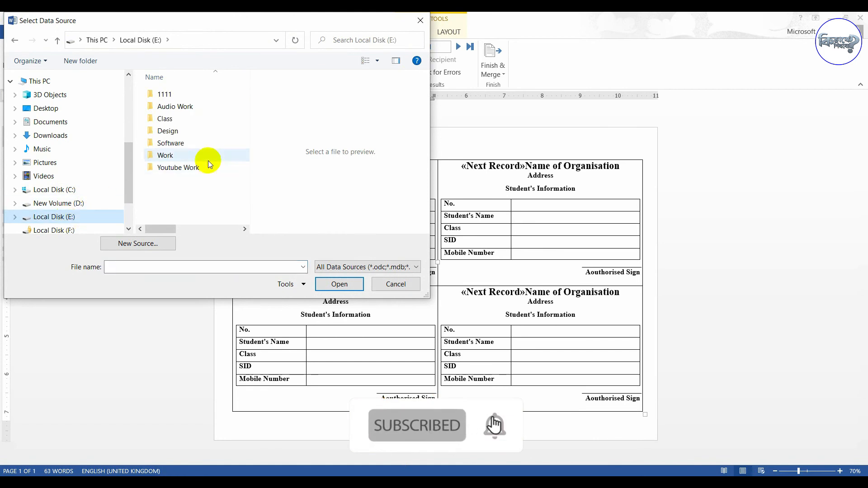
{"action": "double_click", "coordinate": [188, 156]}
{"action": "scroll", "coordinate": [186, 181], "scroll_direction": "down", "scroll_amount": 5}
{"action": "double_click", "coordinate": [184, 191]}
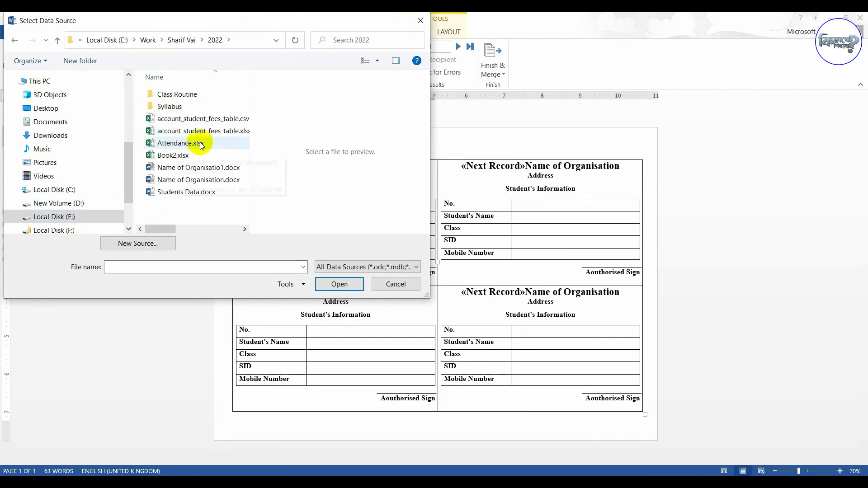
{"action": "left_click", "coordinate": [201, 130]}
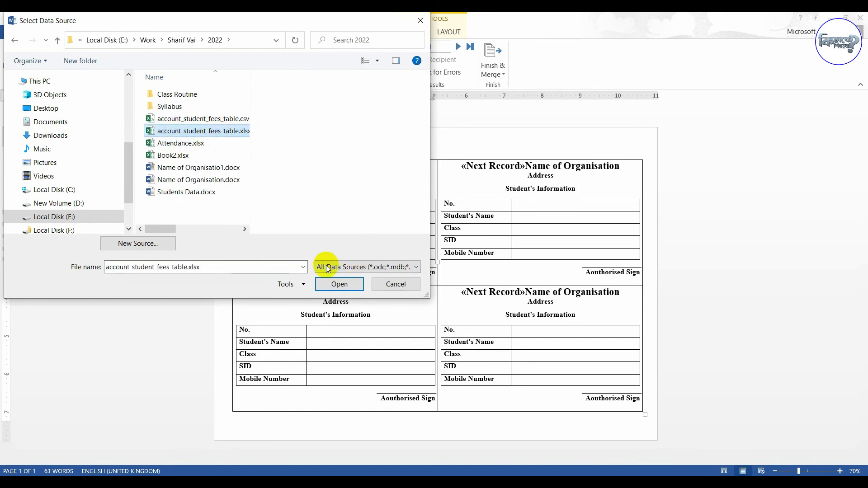
{"action": "left_click", "coordinate": [339, 284]}
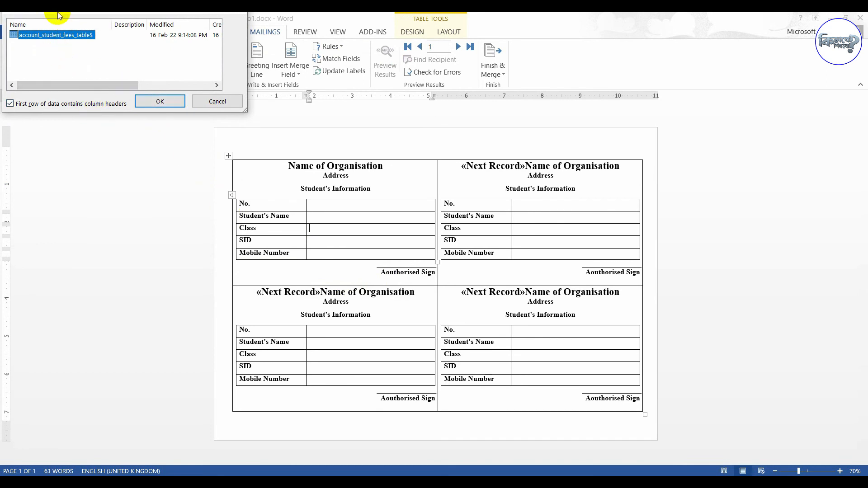
{"action": "left_click_drag", "start_coordinate": [58, 9], "coordinate": [221, 137]}
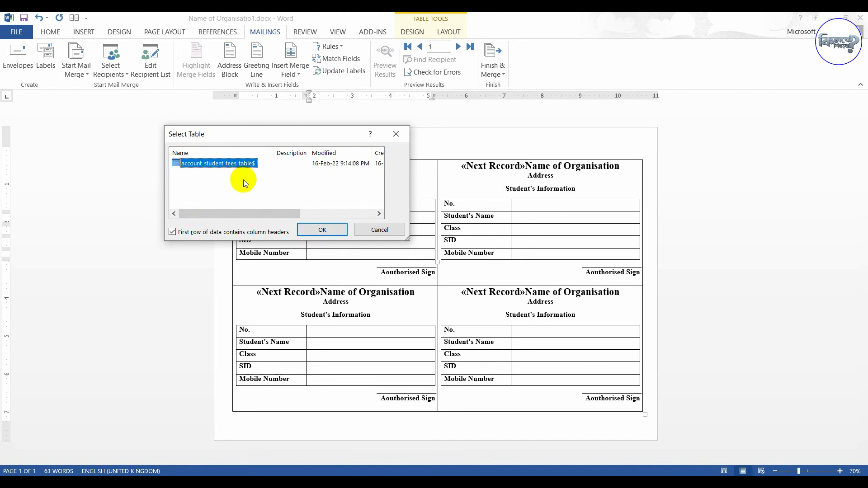
{"action": "left_click", "coordinate": [334, 235]}
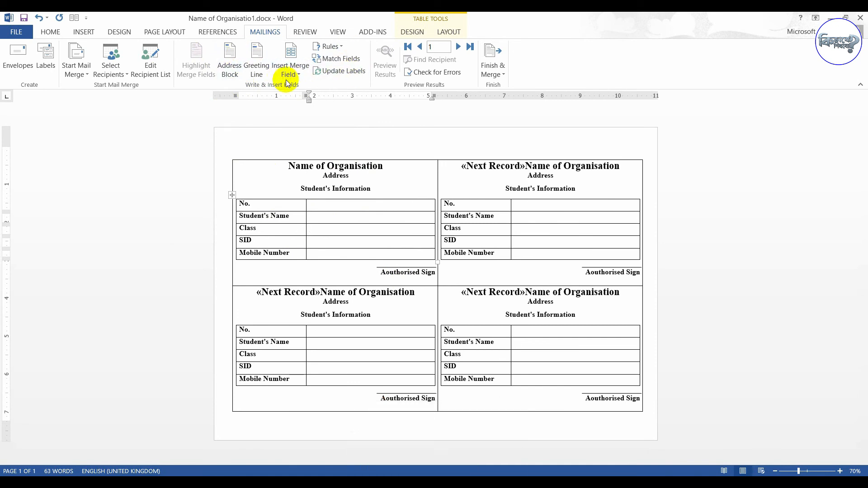
- Insert the No, Name and Class merge fields into the No., Student's Name and Class rows of the first card
{"action": "left_click", "coordinate": [333, 204]}
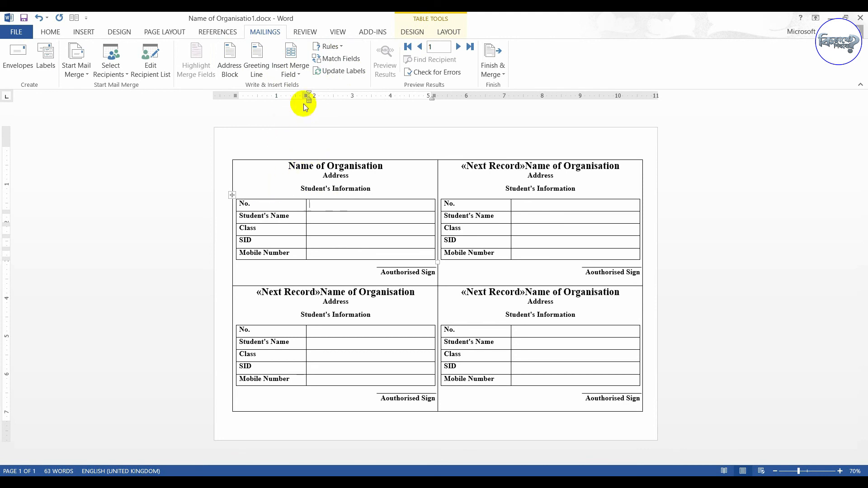
{"action": "left_click", "coordinate": [295, 75]}
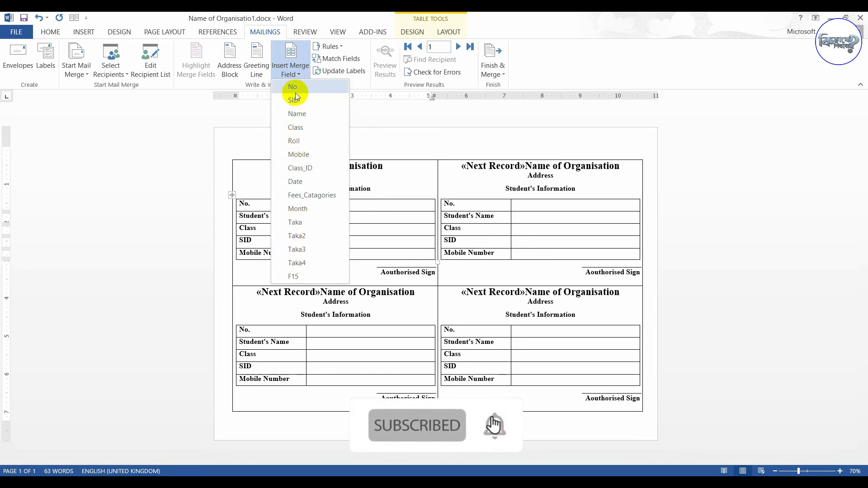
{"action": "left_click", "coordinate": [312, 88]}
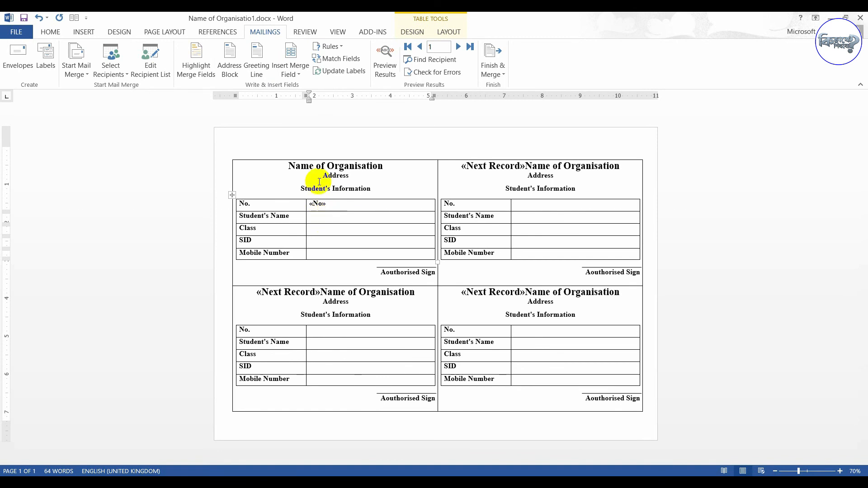
{"action": "left_click", "coordinate": [292, 72]}
{"action": "left_click", "coordinate": [297, 114]}
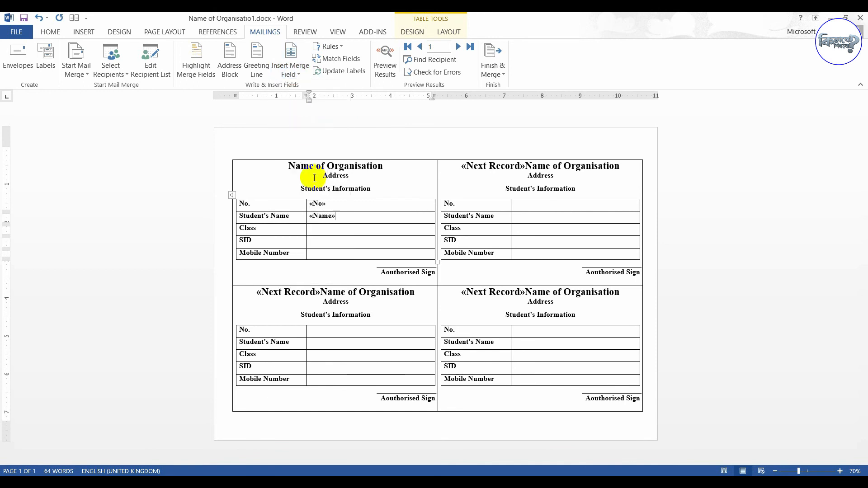
{"action": "left_click", "coordinate": [291, 70]}
{"action": "left_click", "coordinate": [306, 128]}
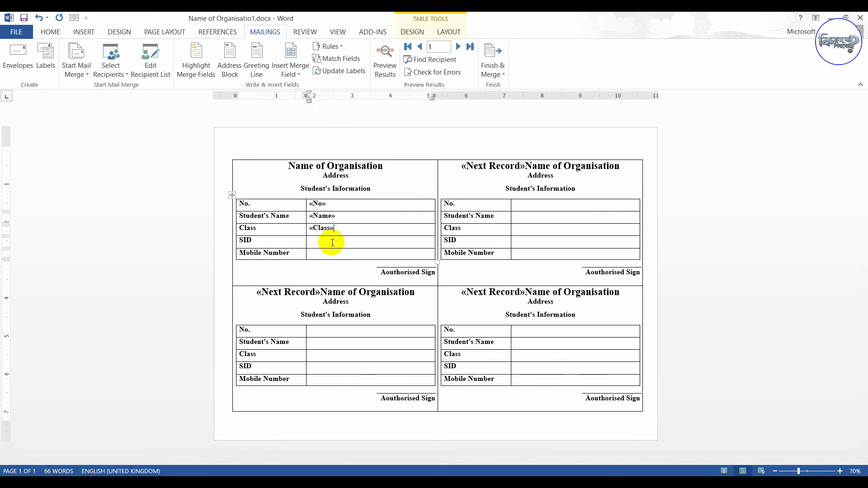
- Insert the SID and Mobile merge fields into the first card's SID and Mobile Number rows, and update all labels
{"action": "left_click", "coordinate": [332, 242]}
{"action": "left_click", "coordinate": [297, 67]}
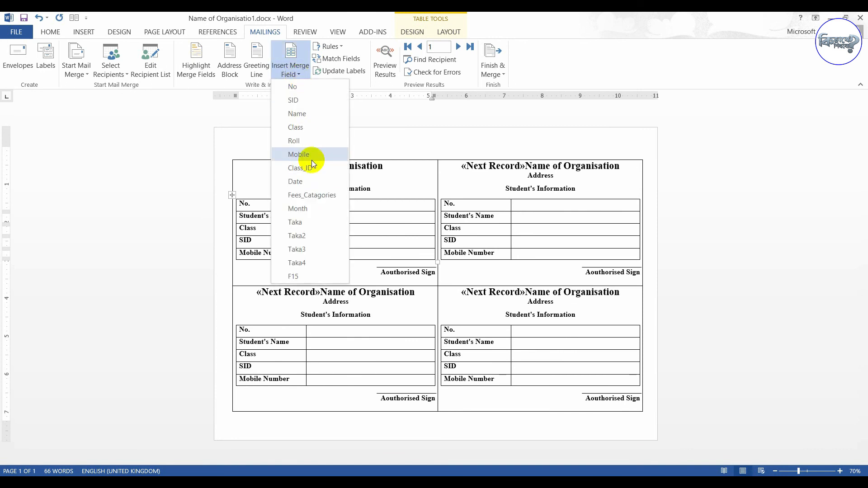
{"action": "left_click", "coordinate": [305, 101]}
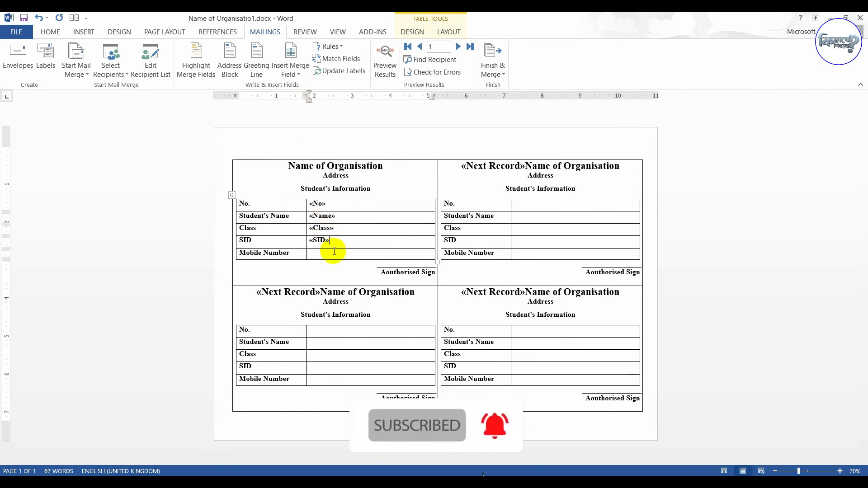
{"action": "left_click", "coordinate": [298, 67]}
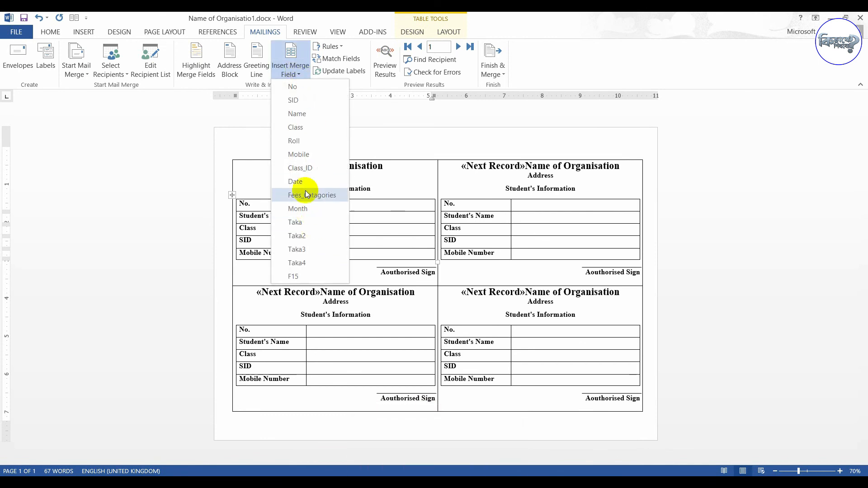
{"action": "left_click", "coordinate": [304, 155]}
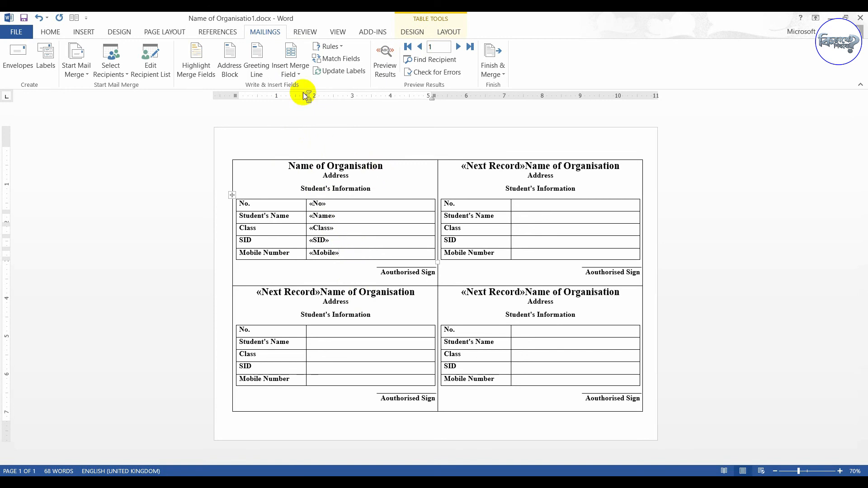
{"action": "left_click", "coordinate": [338, 72]}
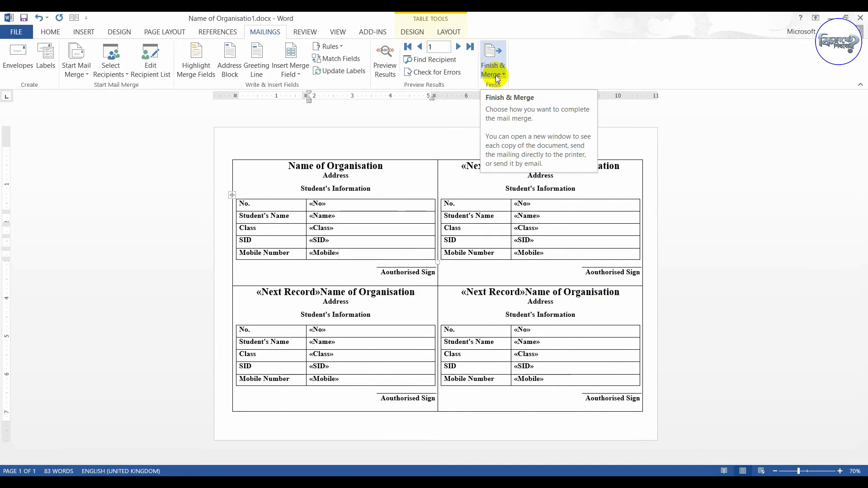
- Finish the mail merge by merging all records into a new document of individual cards
{"action": "left_click", "coordinate": [432, 141]}
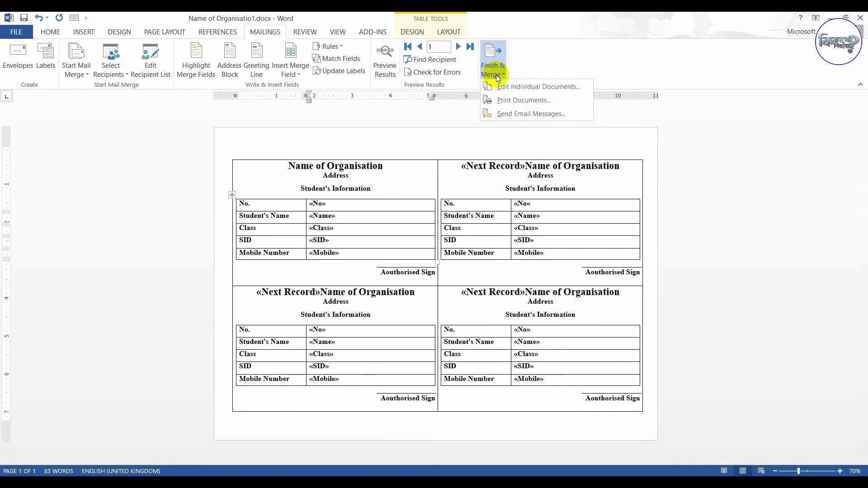
{"action": "left_click", "coordinate": [550, 87]}
{"action": "left_click_drag", "start_coordinate": [417, 177], "coordinate": [401, 125]}
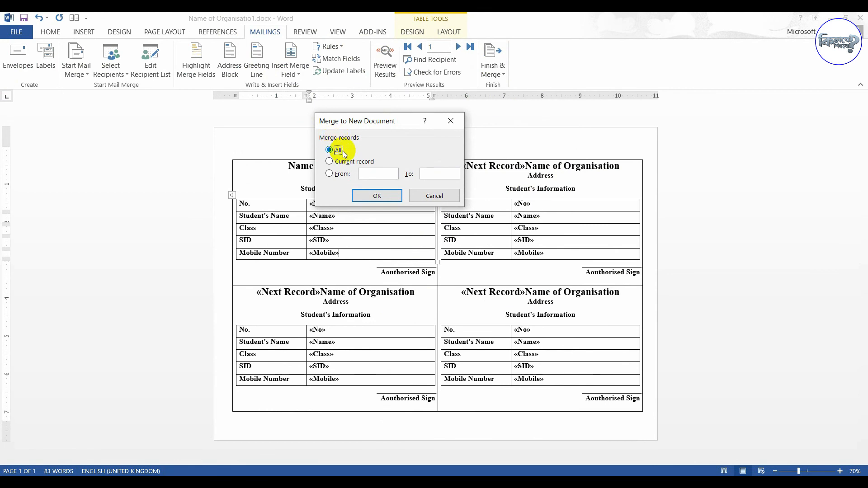
{"action": "left_click", "coordinate": [378, 195]}
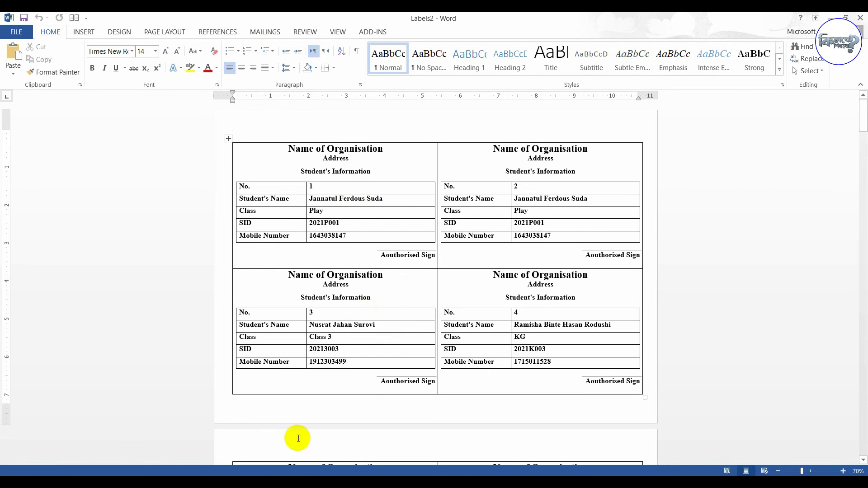
- Examine the merged student cards across the pages of the new document
{"action": "scroll", "coordinate": [357, 208], "scroll_direction": "down", "scroll_amount": 8}
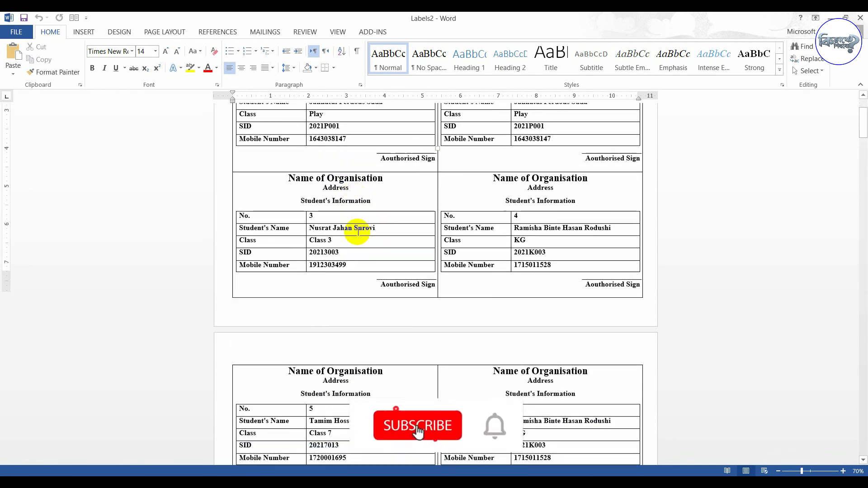
{"action": "scroll", "coordinate": [404, 297], "scroll_direction": "down", "scroll_amount": 4}
{"action": "scroll", "coordinate": [397, 242], "scroll_direction": "up", "scroll_amount": 11}
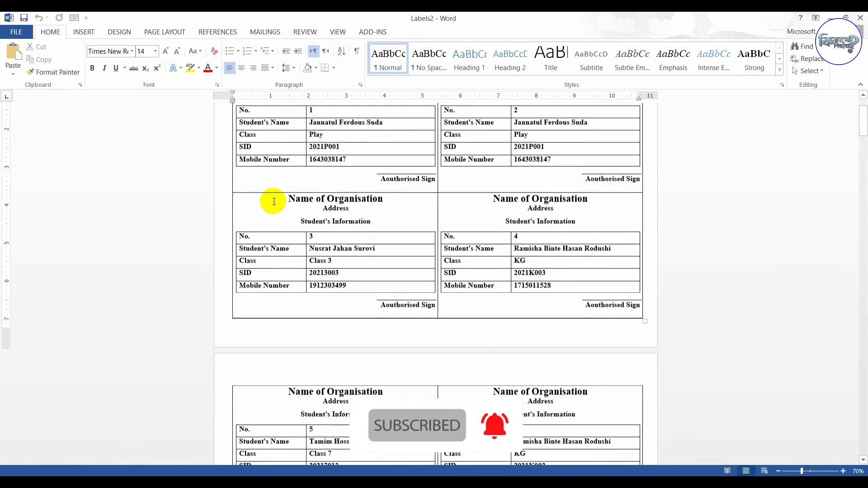
{"action": "scroll", "coordinate": [561, 289], "scroll_direction": "up", "scroll_amount": 1}
{"action": "scroll", "coordinate": [475, 325], "scroll_direction": "down", "scroll_amount": 11}
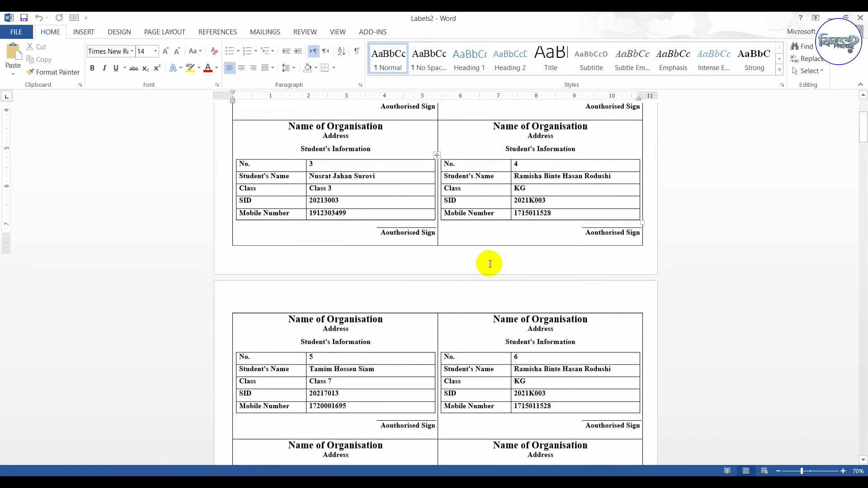
{"action": "scroll", "coordinate": [445, 353], "scroll_direction": "down", "scroll_amount": 11}
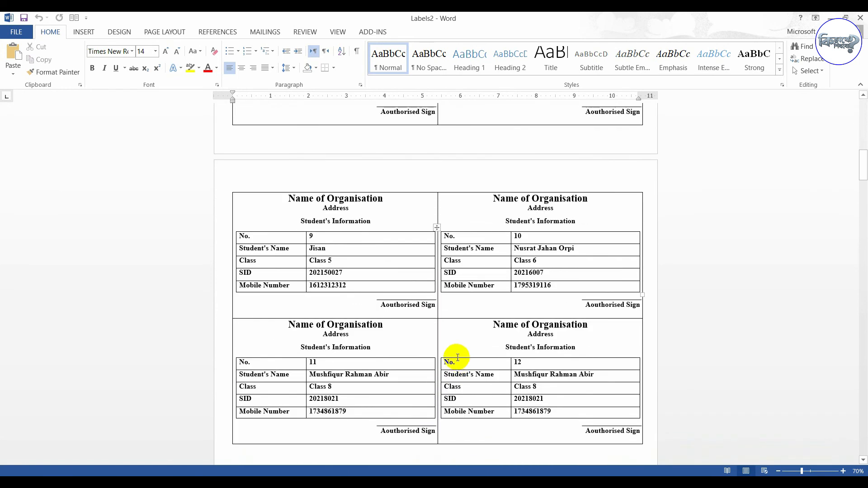
{"action": "scroll", "coordinate": [430, 348], "scroll_direction": "down", "scroll_amount": 5}
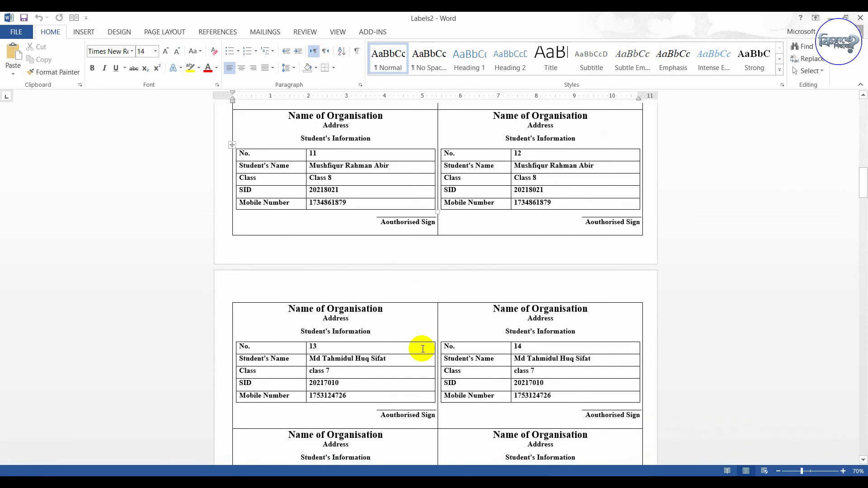